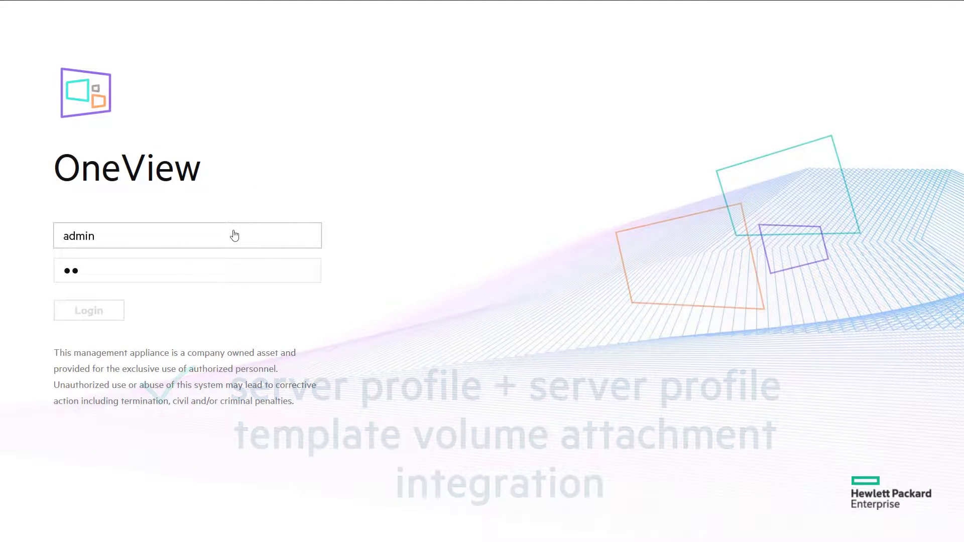
text(••)
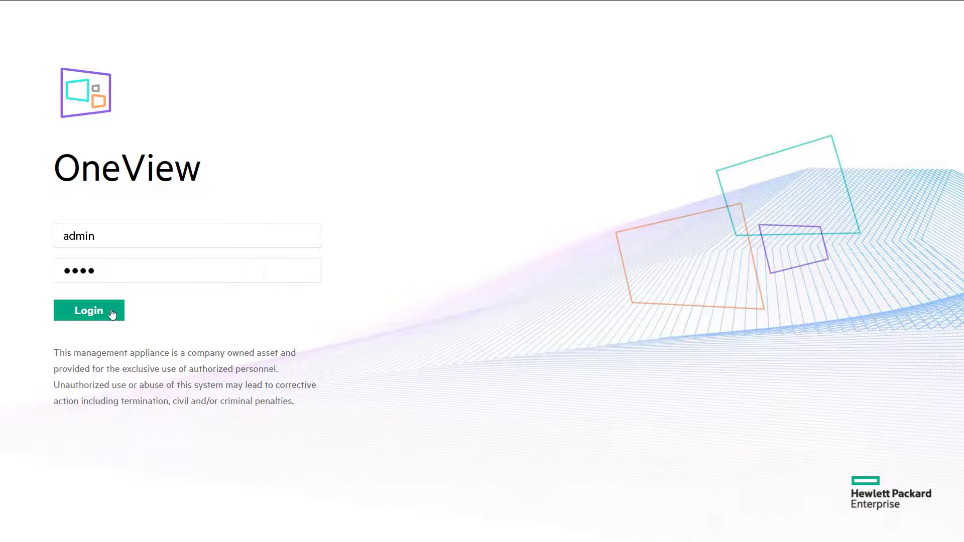
Sign in to the OneView appliance as admin and reach the dashboard.
click(112, 312)
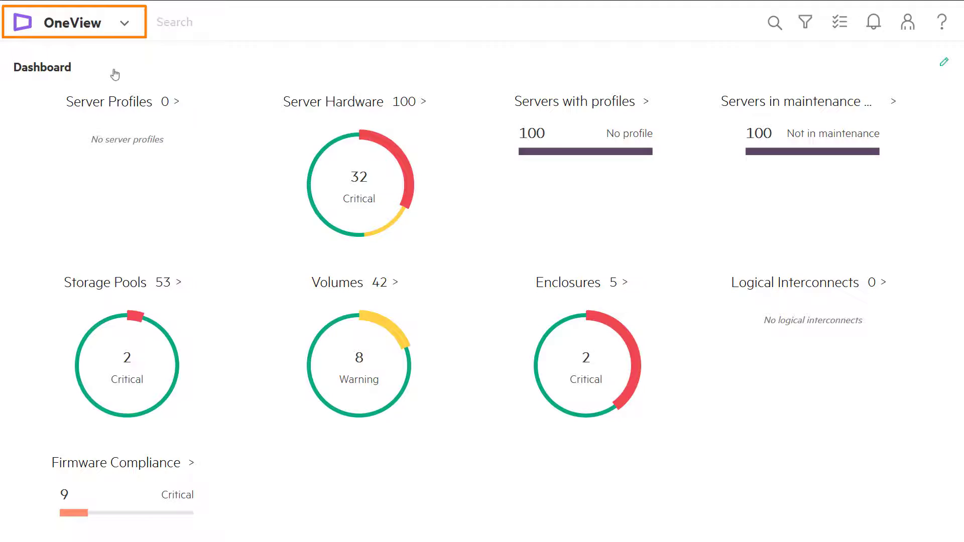
Navigate via the main menu's Storage section to the Storage Systems list.
click(115, 37)
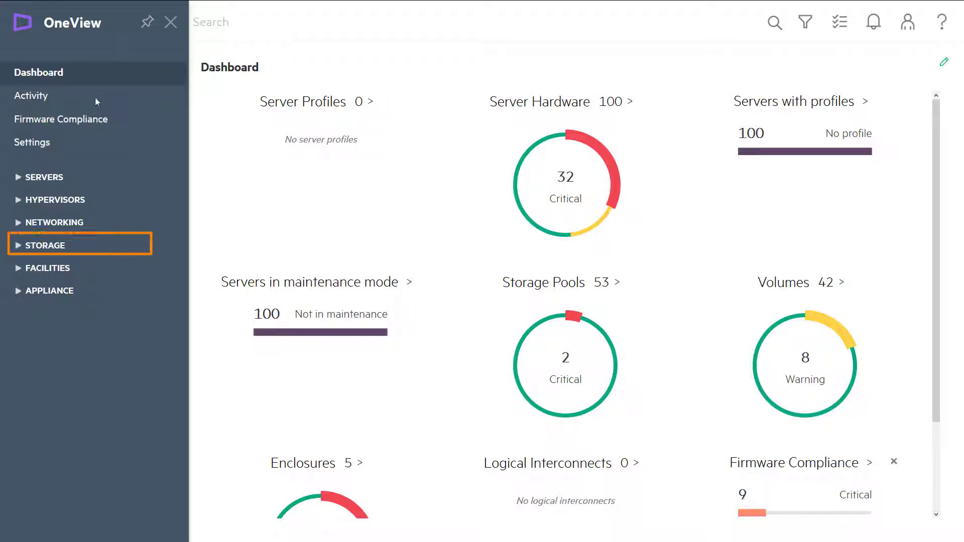
click(45, 245)
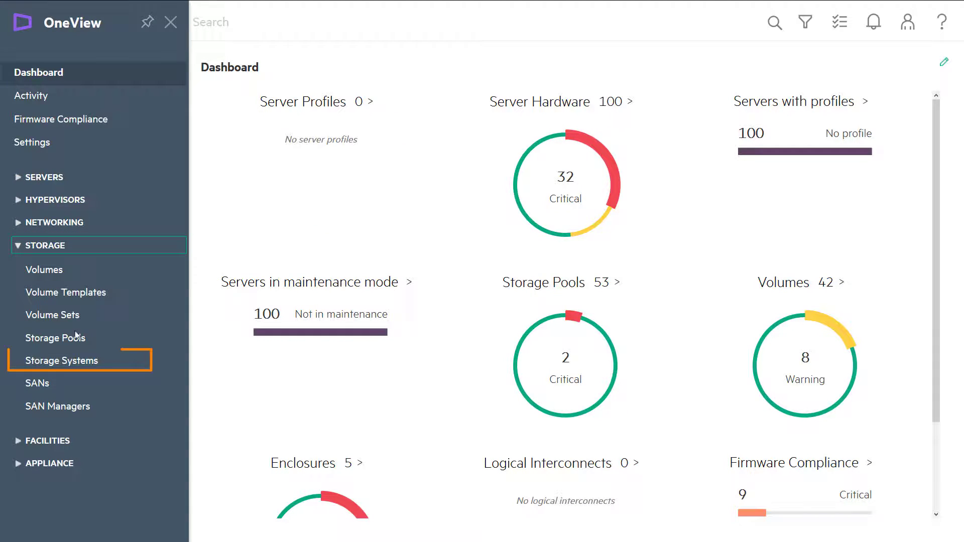
click(61, 361)
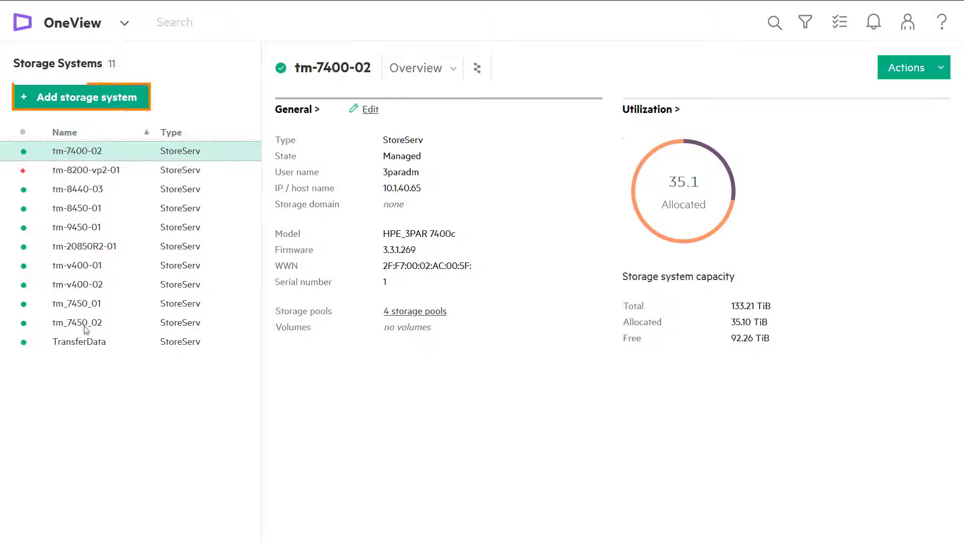
Start adding a storage system and set its type to Primera.
click(87, 97)
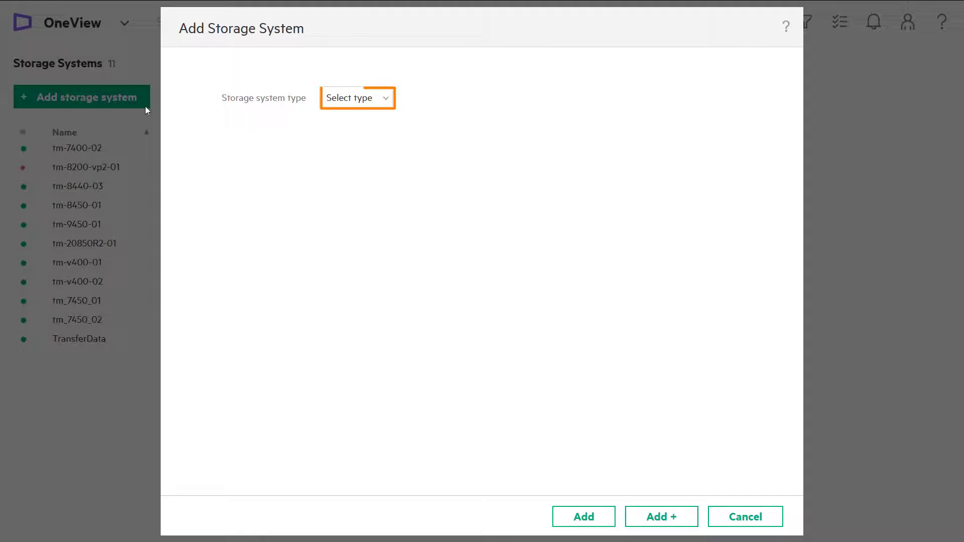
click(364, 99)
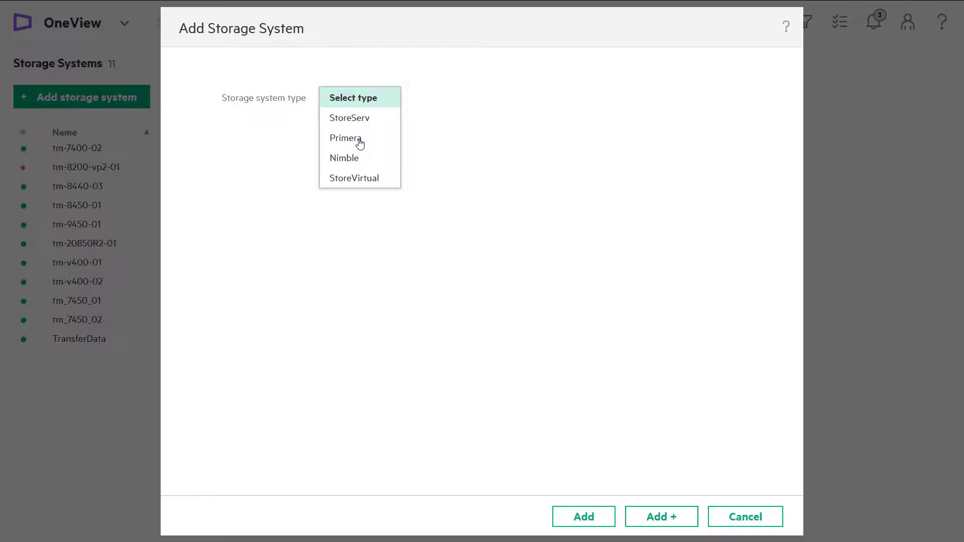
click(359, 143)
text(10.1.40.105)
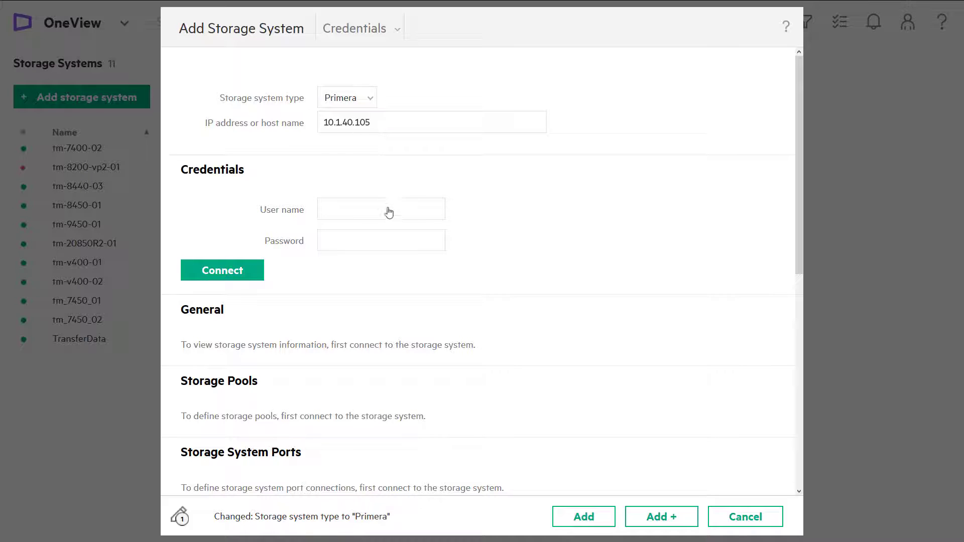
Connect to the Primera at 10.1.40.105 with user 3paradm and its password.
click(389, 215)
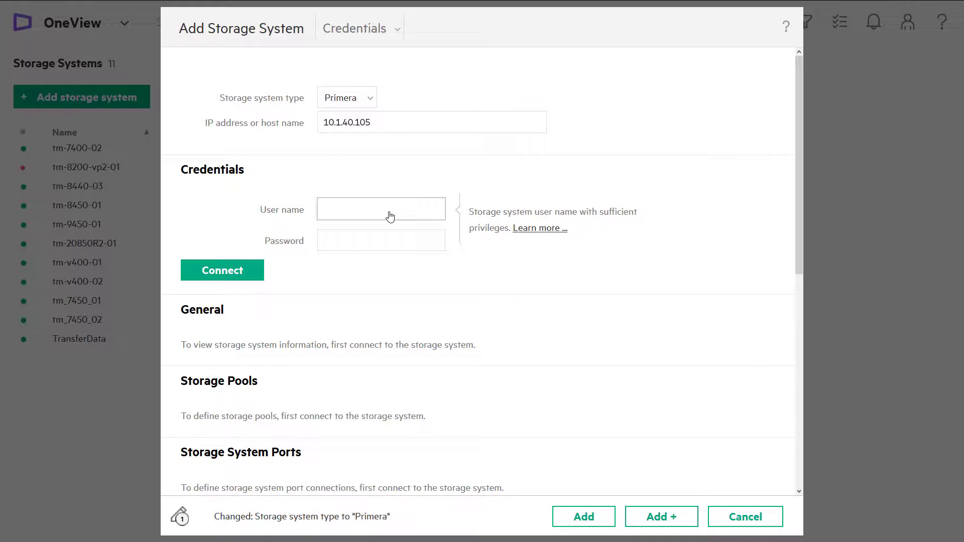
text(3paradm)
click(387, 244)
text(3arda)
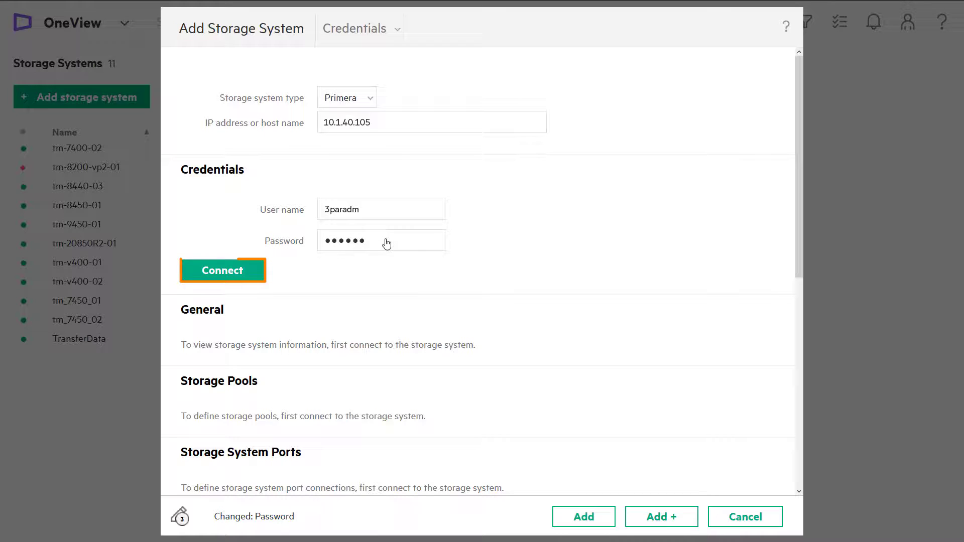
text(ta)
click(240, 271)
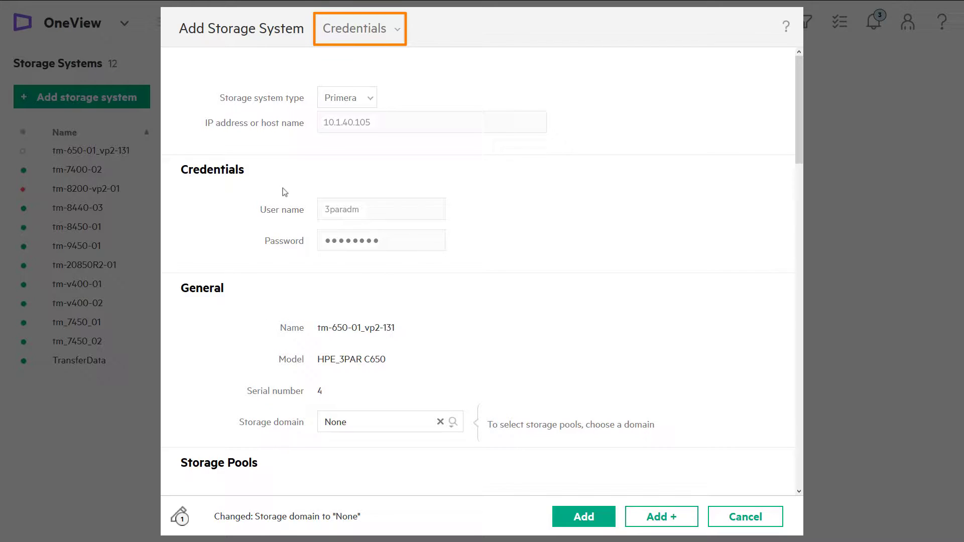
In General, set storage domain SSD_r6, manage the SSD_r6 pool, and add the system.
click(369, 36)
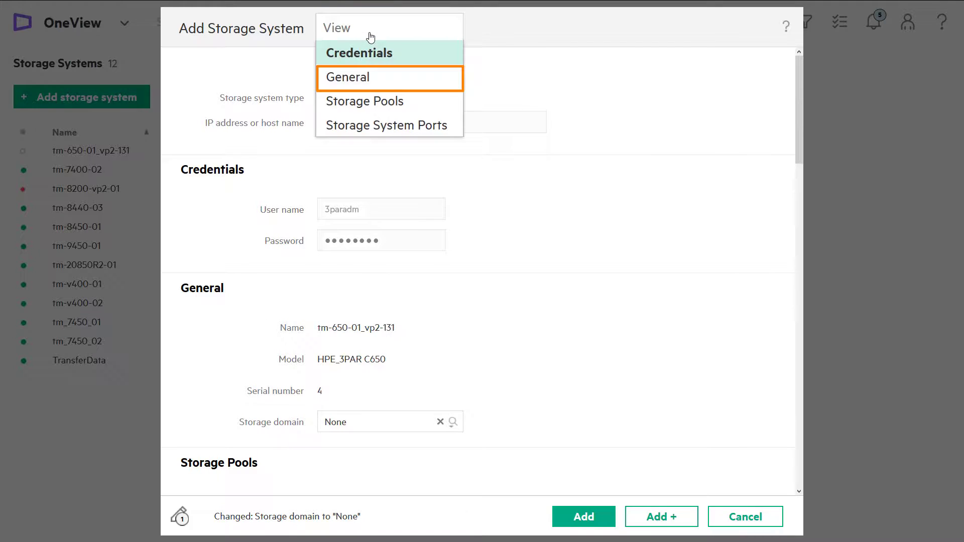
click(374, 77)
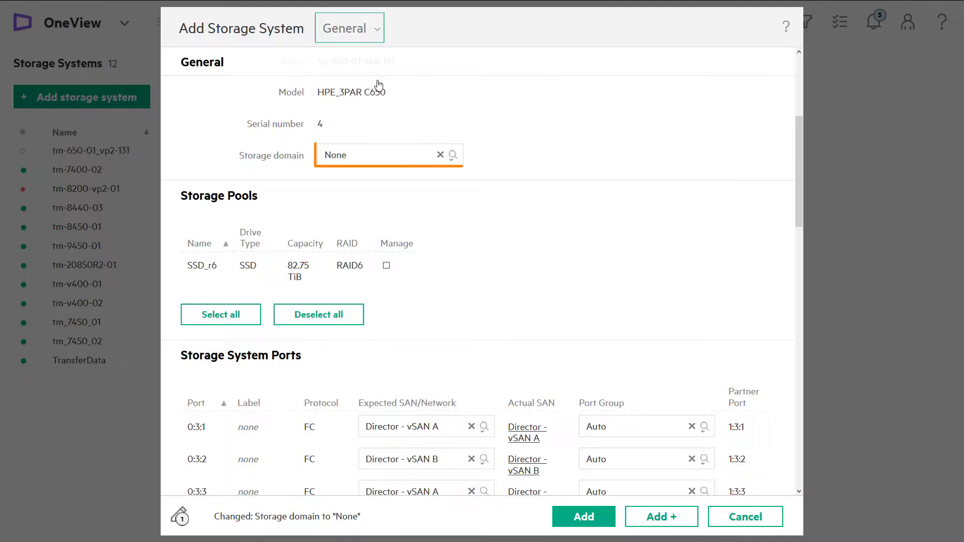
click(452, 155)
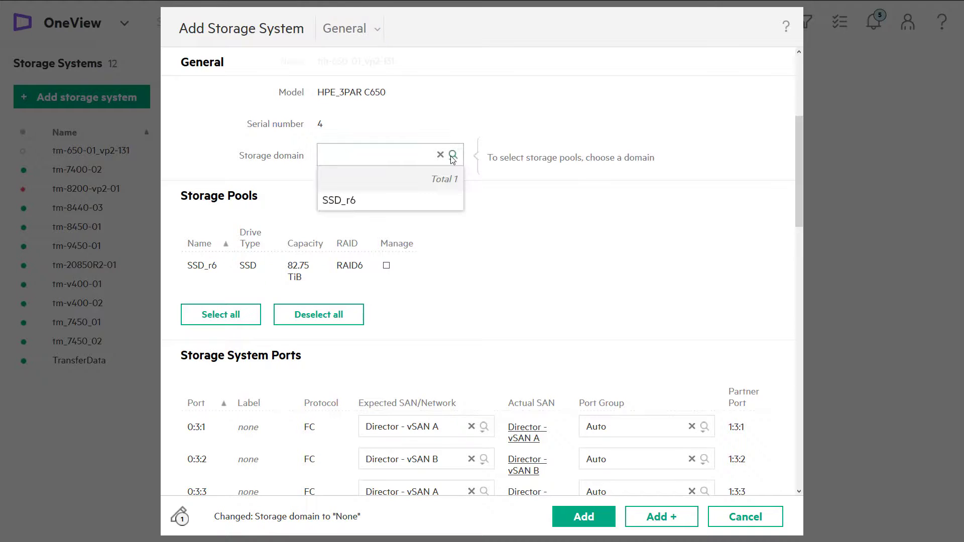
click(433, 203)
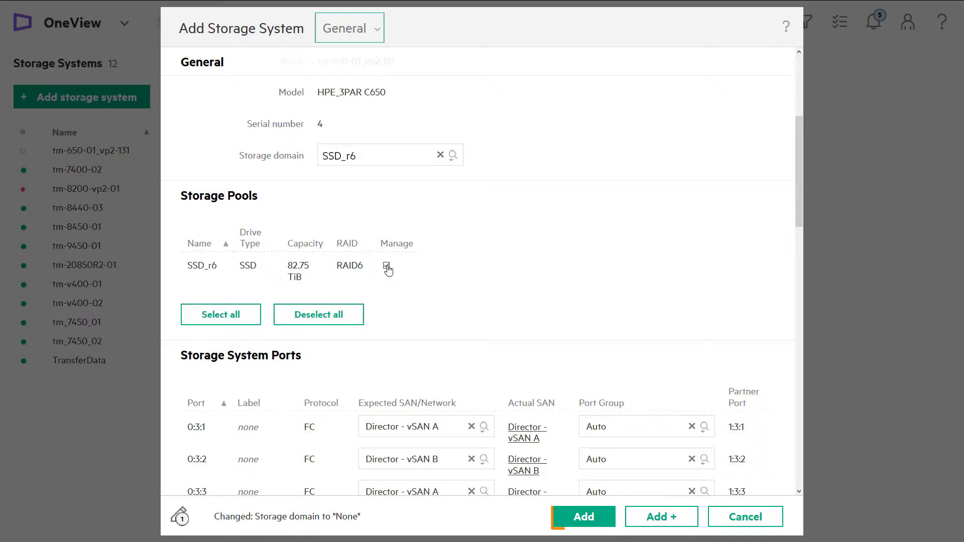
click(386, 266)
click(583, 517)
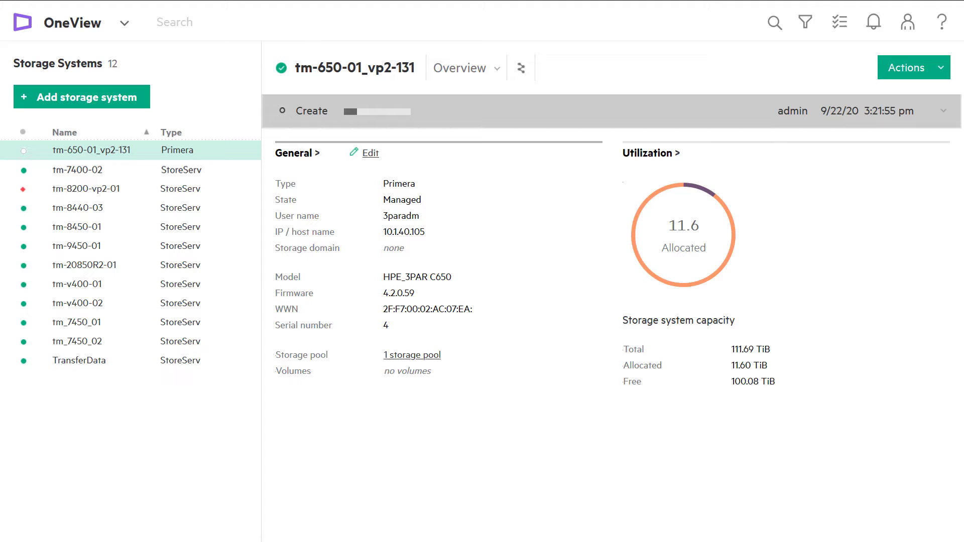